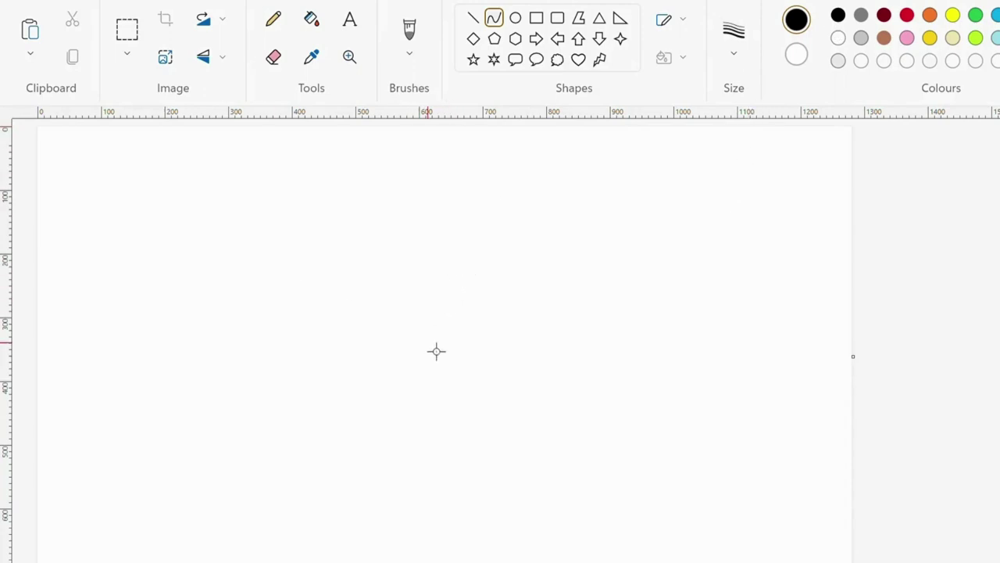
Draw the apple's double-humped upper edge and bulging right side with the Curve tool in black.
drag(453, 290, 490, 272)
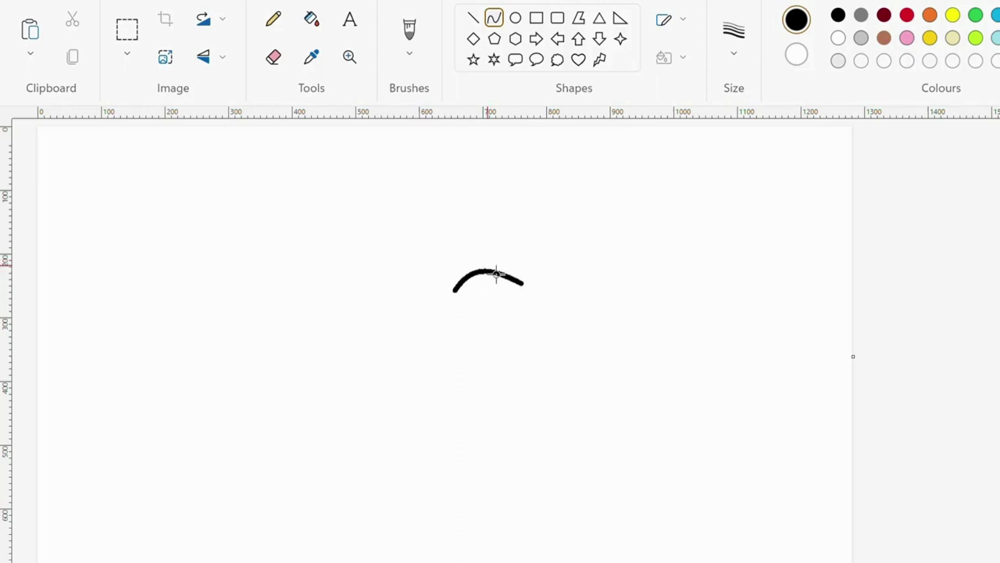
click(449, 291)
click(433, 292)
drag(529, 293, 589, 425)
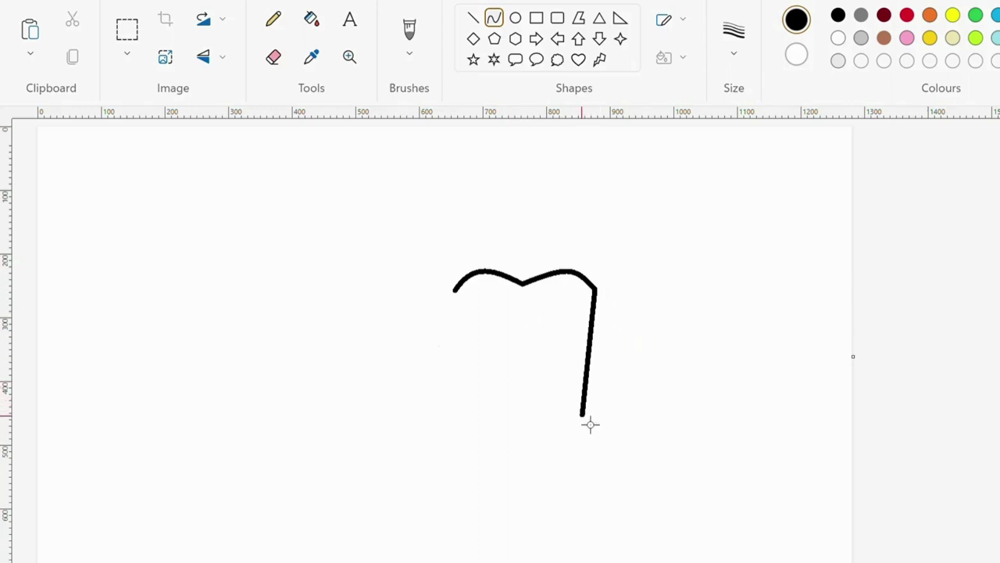
drag(603, 328, 625, 388)
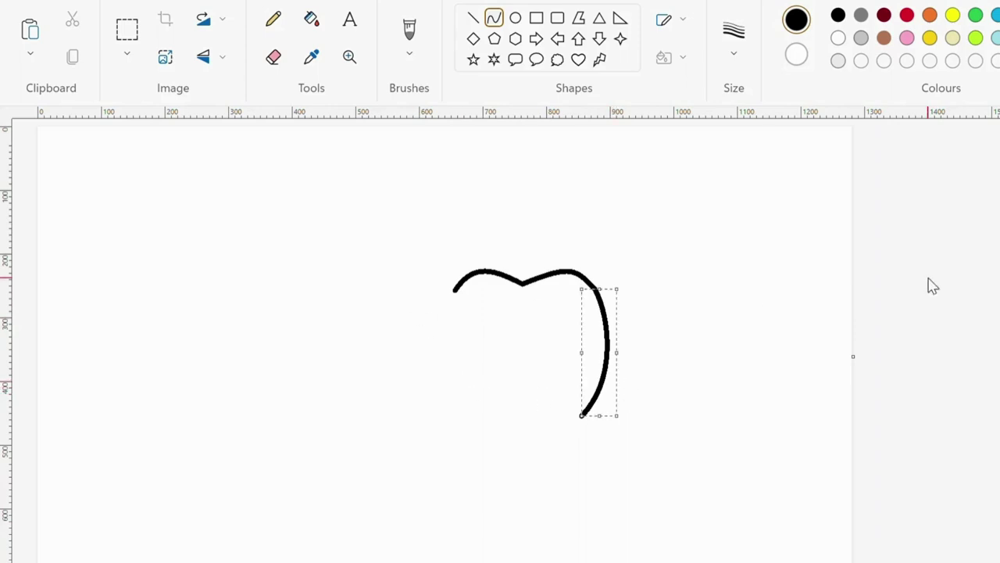
Draw the apple's rounded left side and close the outline with a notched lower edge.
click(462, 298)
drag(464, 297, 494, 429)
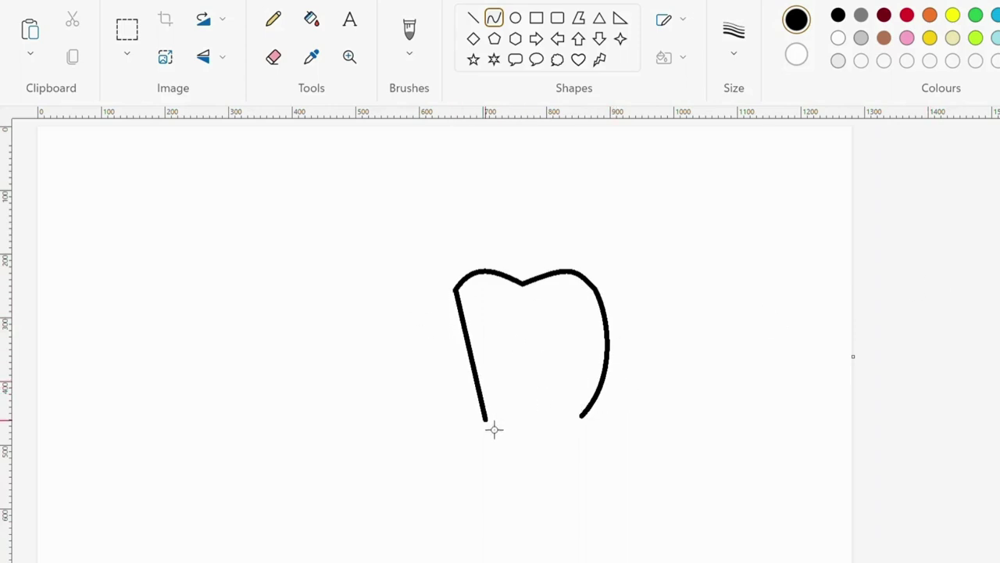
drag(478, 378, 444, 402)
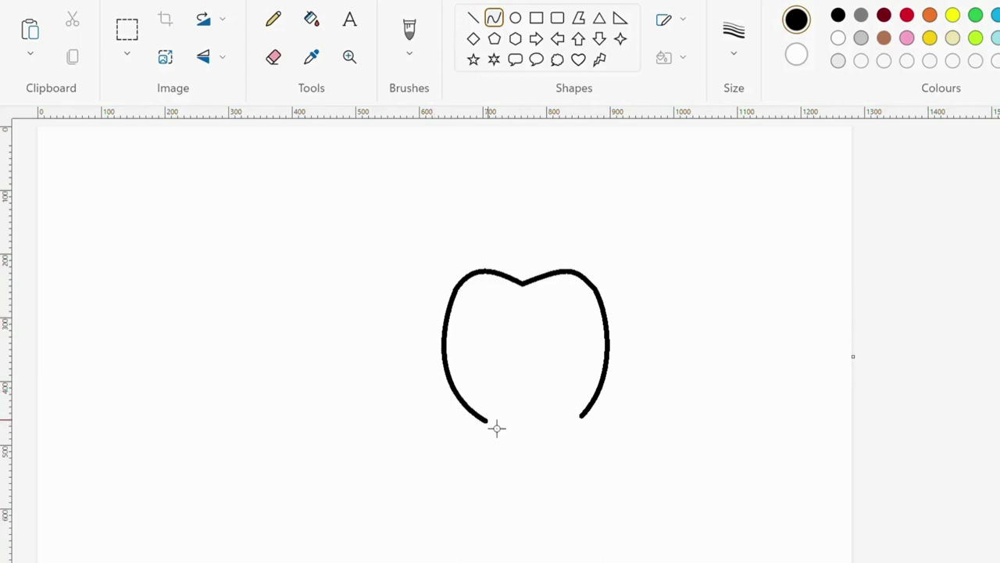
drag(495, 430, 560, 444)
Draw a short dimple curve below the apple's upper notch and a curved stem with a rounded tip rising from it.
drag(508, 289, 531, 304)
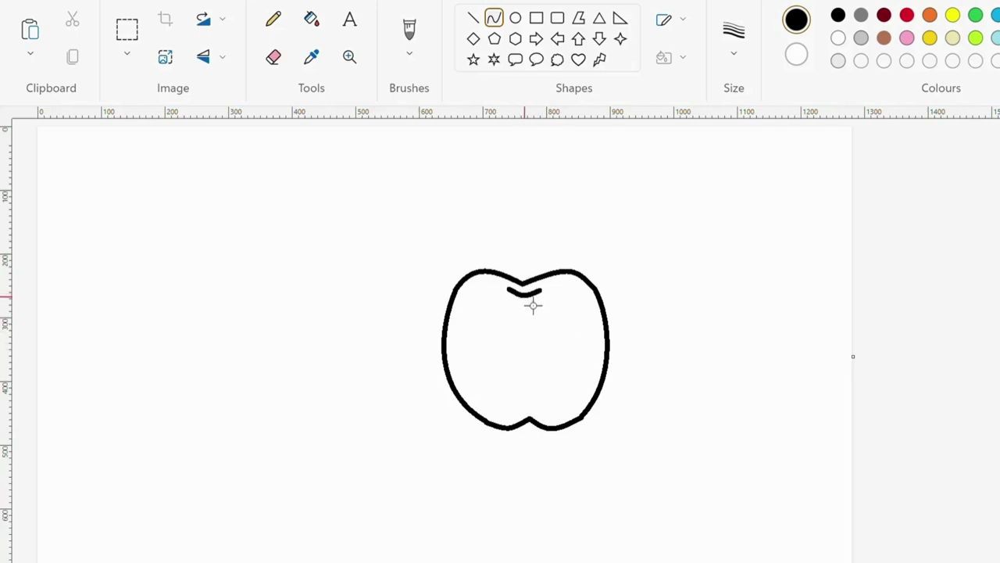
mouse_move(528, 294)
mouse_down()
mouse_move(541, 227)
mouse_move(536, 279)
mouse_move(542, 241)
mouse_up()
click(896, 267)
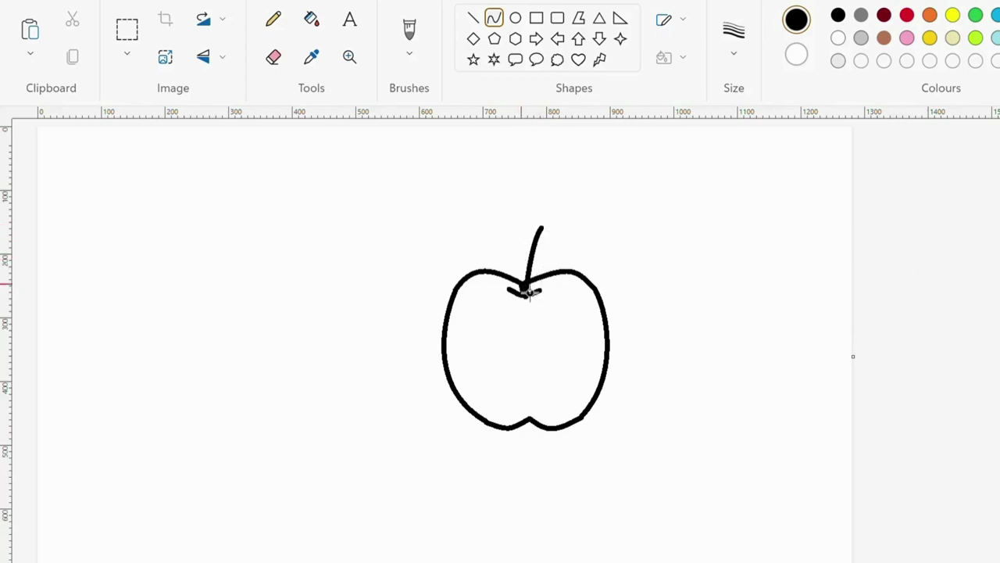
mouse_move(529, 298)
mouse_down()
mouse_move(524, 225)
mouse_move(526, 275)
mouse_up()
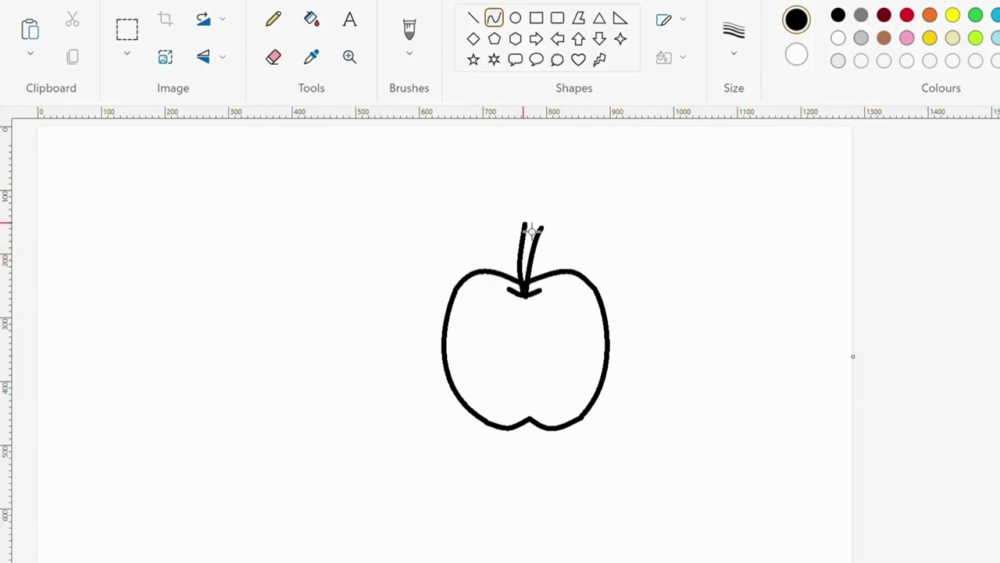
mouse_move(524, 224)
mouse_down()
mouse_move(545, 232)
mouse_move(536, 223)
mouse_up()
key(ctrl+z)
key(ctrl+z)
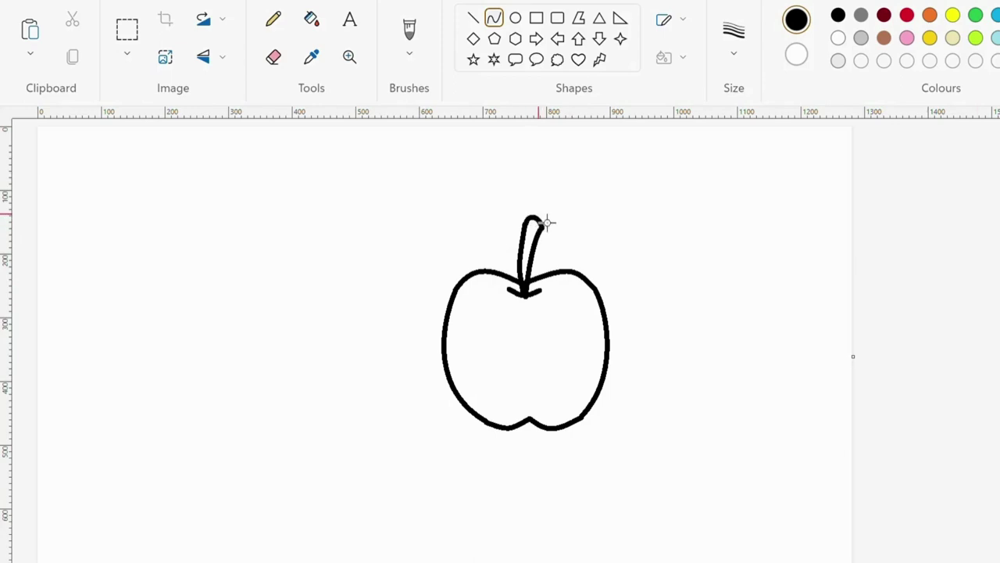
click(551, 224)
Draw a pointed leaf with a centre vein on the left side of the apple's stem.
drag(519, 247, 474, 211)
mouse_move(527, 246)
mouse_down()
mouse_move(519, 228)
mouse_move(503, 252)
mouse_move(518, 264)
mouse_move(475, 232)
mouse_move(493, 270)
mouse_move(486, 249)
mouse_move(500, 234)
mouse_move(487, 227)
mouse_move(502, 241)
mouse_up()
click(996, 327)
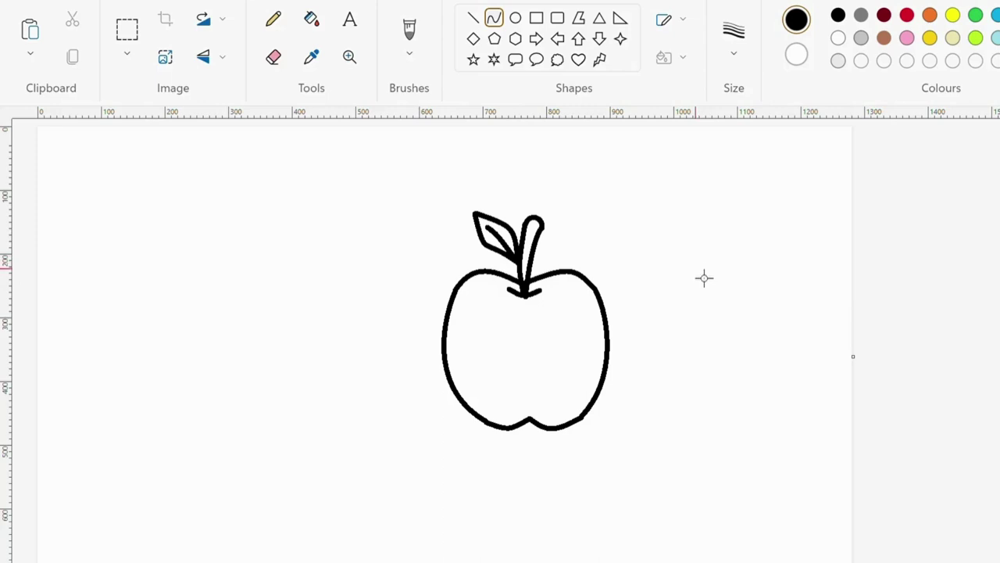
Draw a large strawberry body left of the apple from two bulging curves that meet in a point at the lower left.
scroll(839, 389, down, 1)
scroll(839, 388, up, 1)
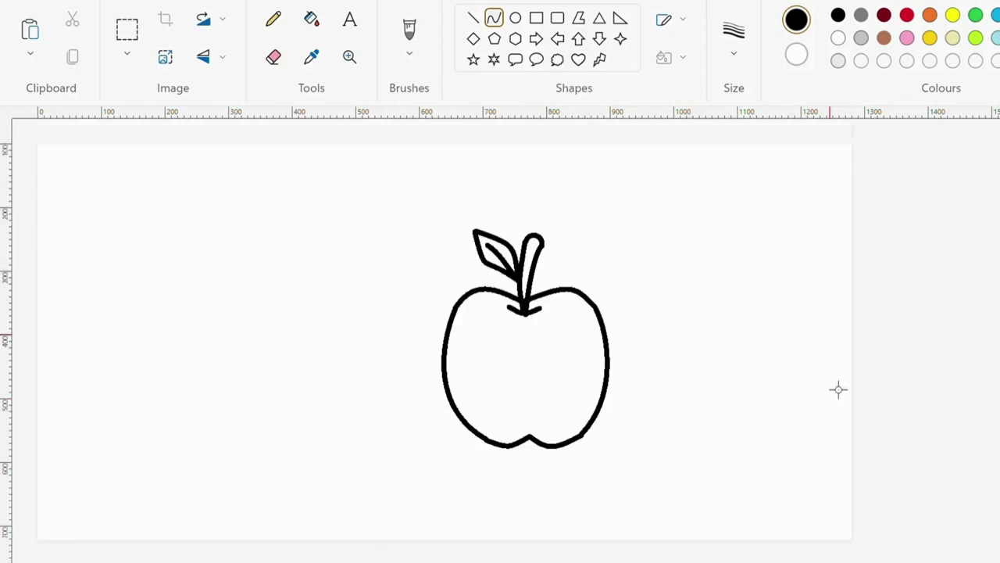
scroll(351, 378, down, 1)
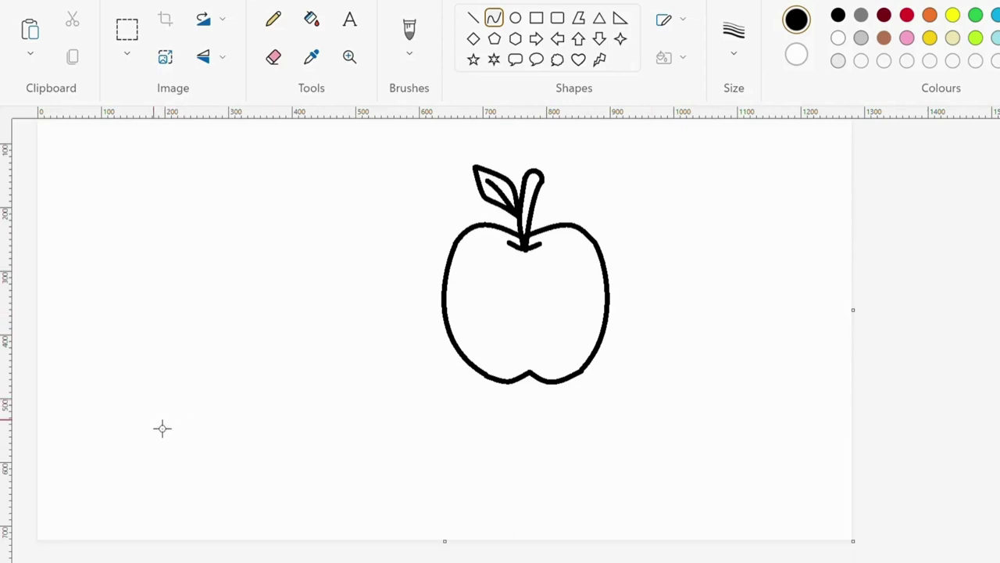
scroll(163, 428, up, 1)
drag(163, 478, 133, 331)
key(ctrl+z)
drag(277, 239, 138, 473)
mouse_move(219, 273)
mouse_down()
mouse_move(182, 234)
mouse_move(125, 342)
mouse_move(96, 351)
mouse_move(76, 310)
mouse_move(97, 273)
mouse_up()
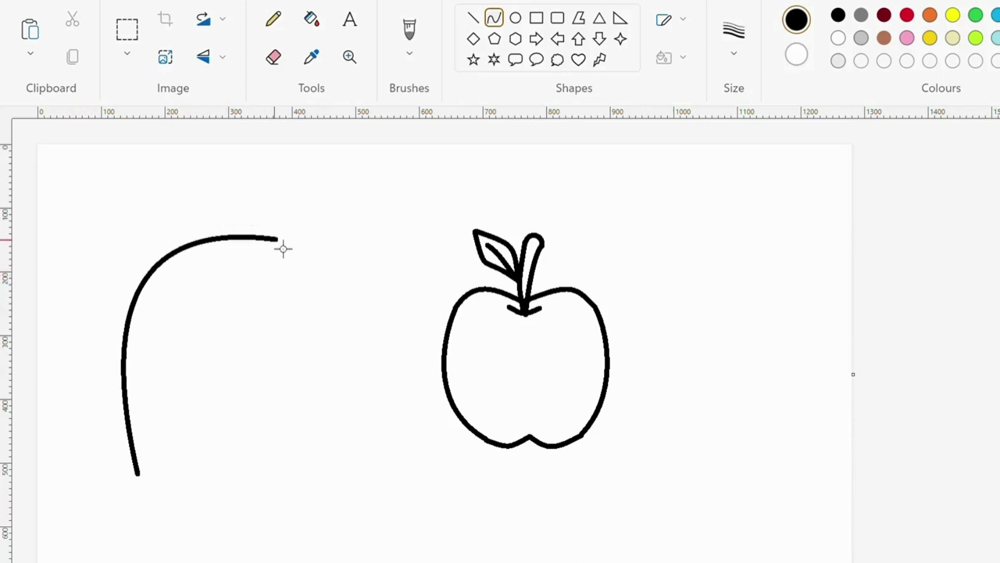
mouse_move(278, 238)
mouse_down()
mouse_move(277, 265)
mouse_move(156, 475)
mouse_move(138, 473)
mouse_up()
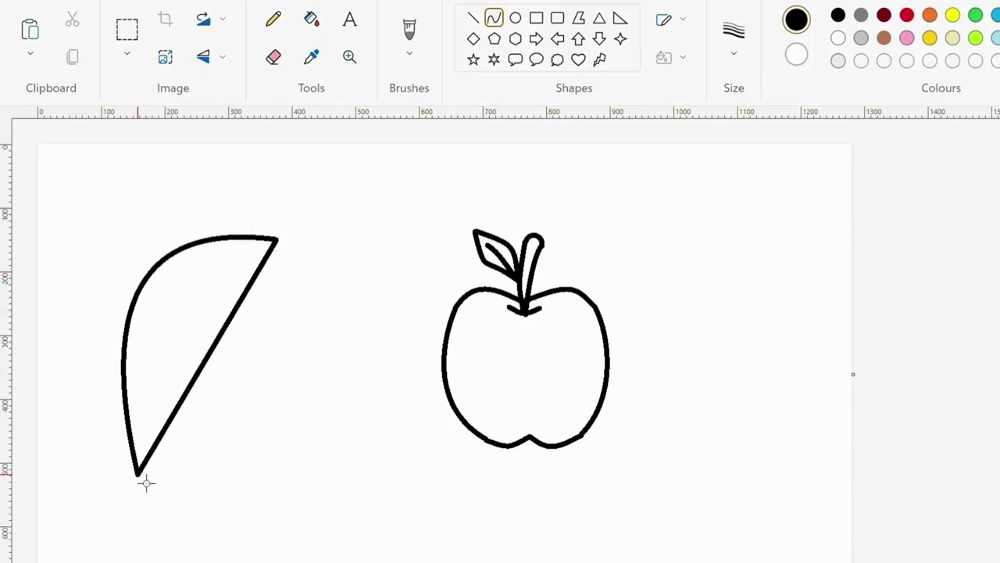
drag(274, 250, 333, 437)
click(755, 342)
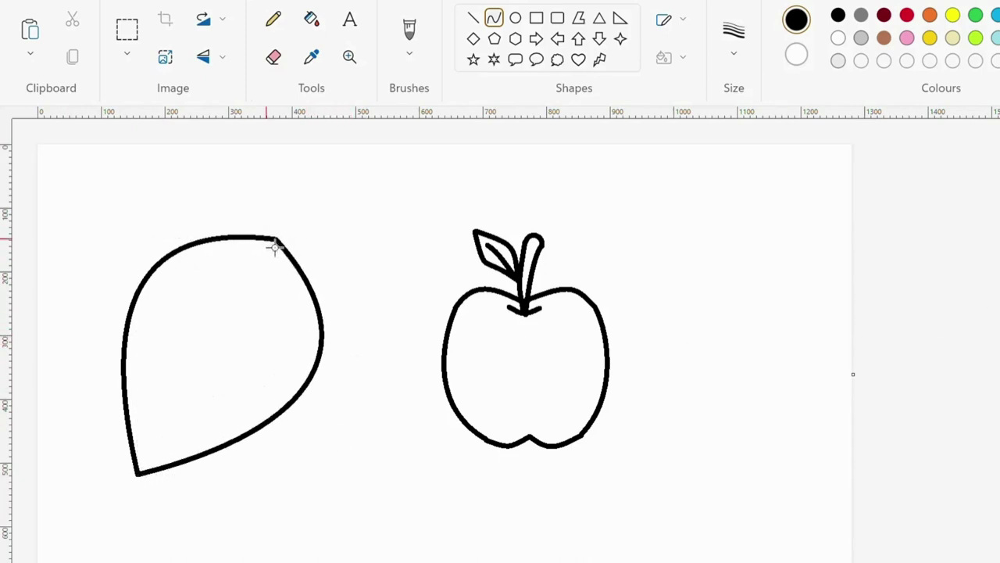
Draw a curved, round-ended stem on top of the strawberry and erase the outline between the stem's two sides.
mouse_move(267, 236)
mouse_down()
mouse_move(305, 194)
mouse_move(286, 216)
mouse_move(304, 232)
mouse_move(325, 219)
mouse_move(304, 232)
mouse_up()
mouse_move(304, 194)
mouse_down()
mouse_move(317, 210)
mouse_move(310, 190)
mouse_move(320, 193)
mouse_up()
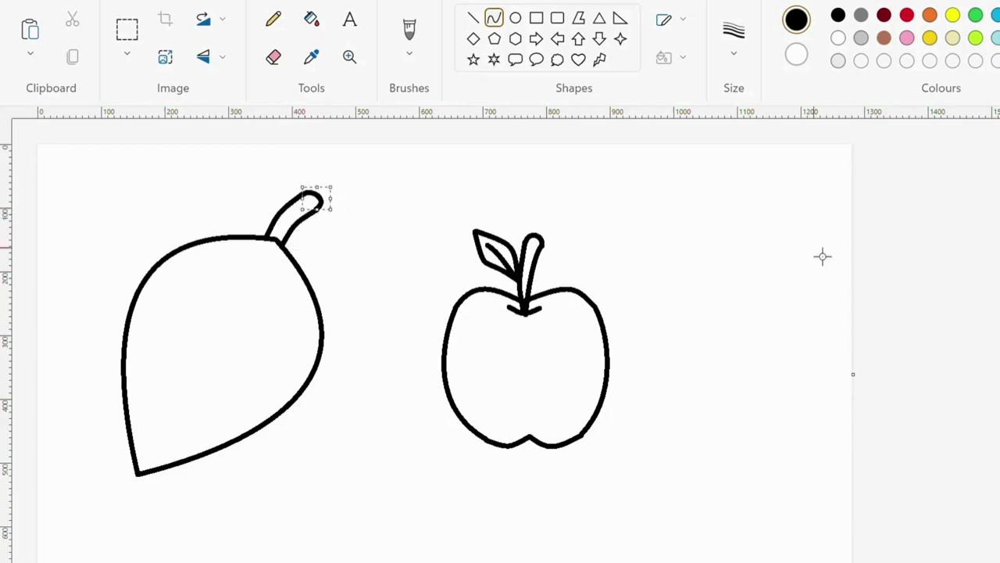
click(273, 54)
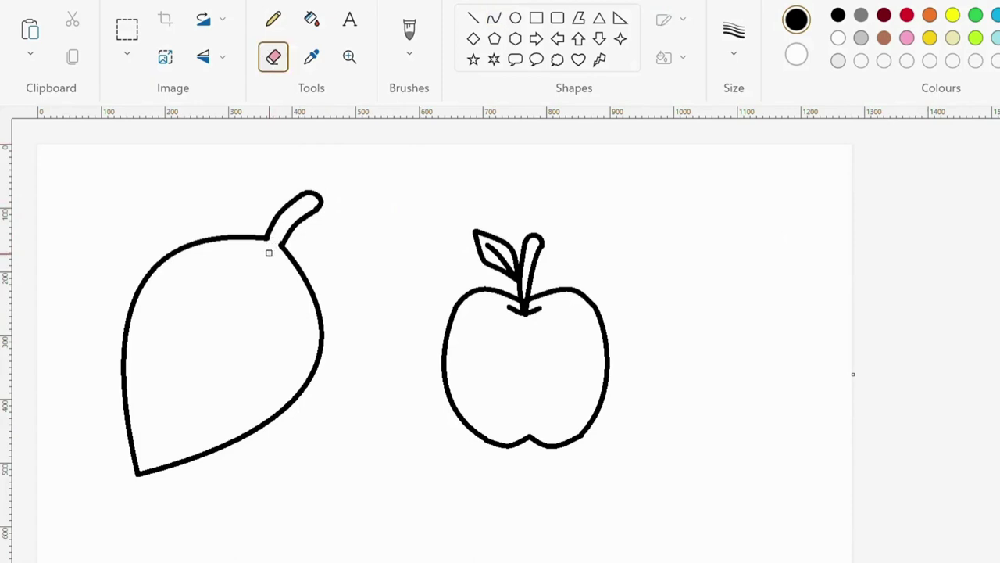
Draw the jagged lower edge of the strawberry's leafy cap with curves running from the body's left edge to its right edge.
click(407, 36)
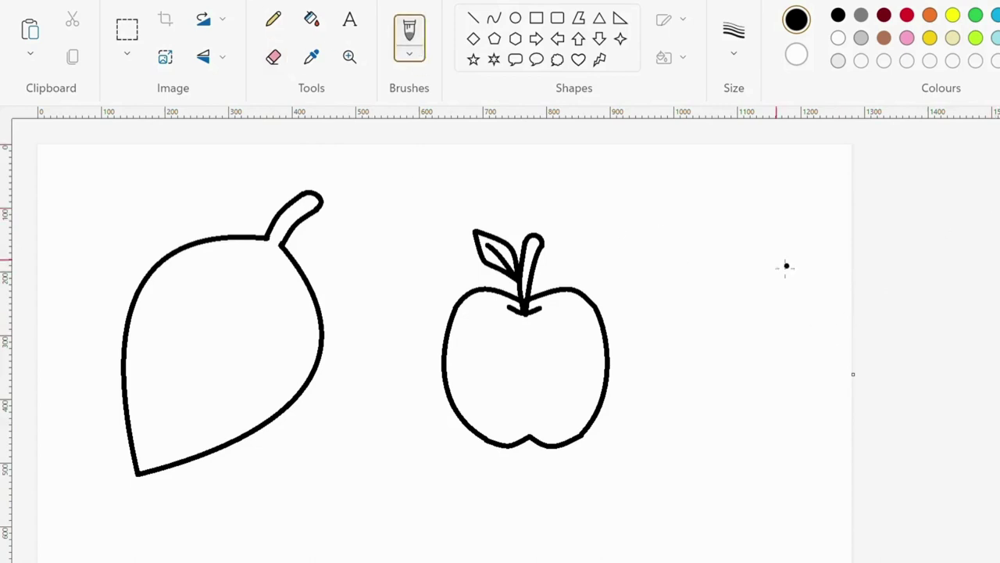
click(497, 19)
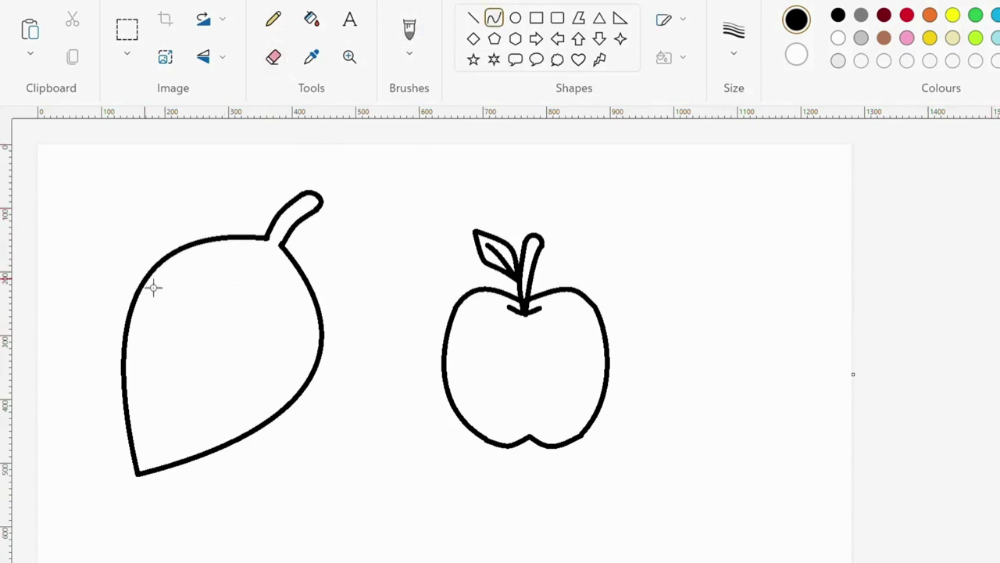
mouse_move(145, 279)
mouse_down()
mouse_move(193, 295)
mouse_move(216, 284)
mouse_move(190, 299)
mouse_move(206, 340)
mouse_move(192, 313)
mouse_move(196, 335)
mouse_move(258, 318)
mouse_up()
click(921, 325)
mouse_move(251, 326)
mouse_down()
mouse_move(246, 344)
mouse_move(261, 319)
mouse_move(277, 351)
mouse_move(266, 325)
mouse_up()
click(898, 318)
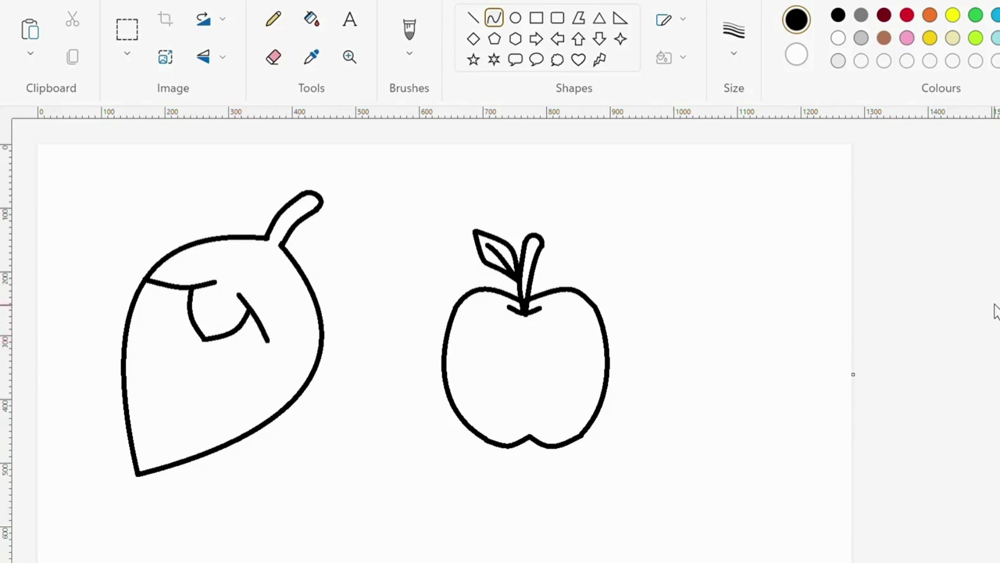
mouse_move(282, 359)
mouse_down()
mouse_move(279, 304)
mouse_move(284, 339)
mouse_move(311, 368)
mouse_move(295, 356)
mouse_move(319, 323)
mouse_move(313, 357)
mouse_move(307, 338)
mouse_up()
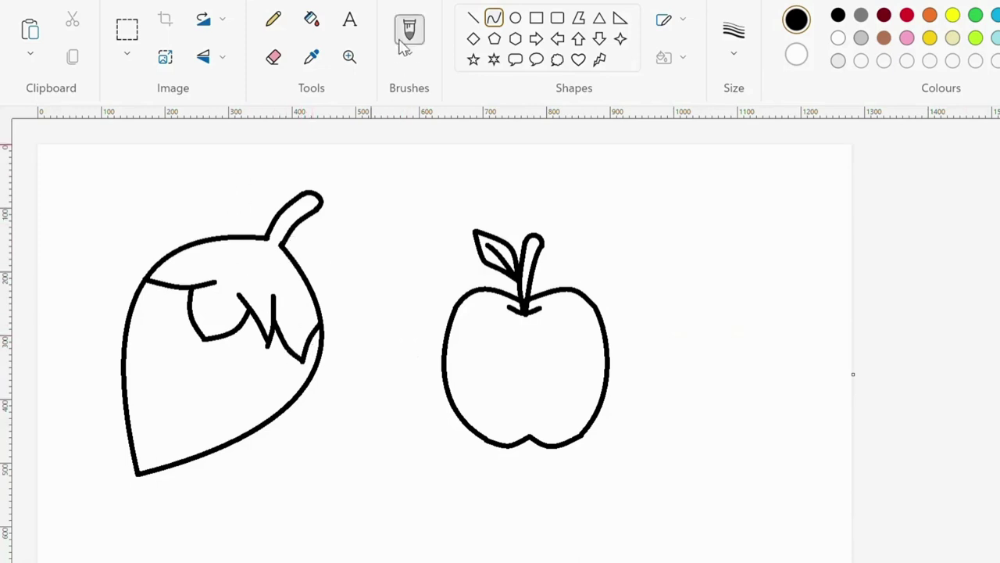
Scatter short black seed marks over the strawberry's body below the cap using the Line tool.
click(473, 17)
drag(148, 321, 164, 346)
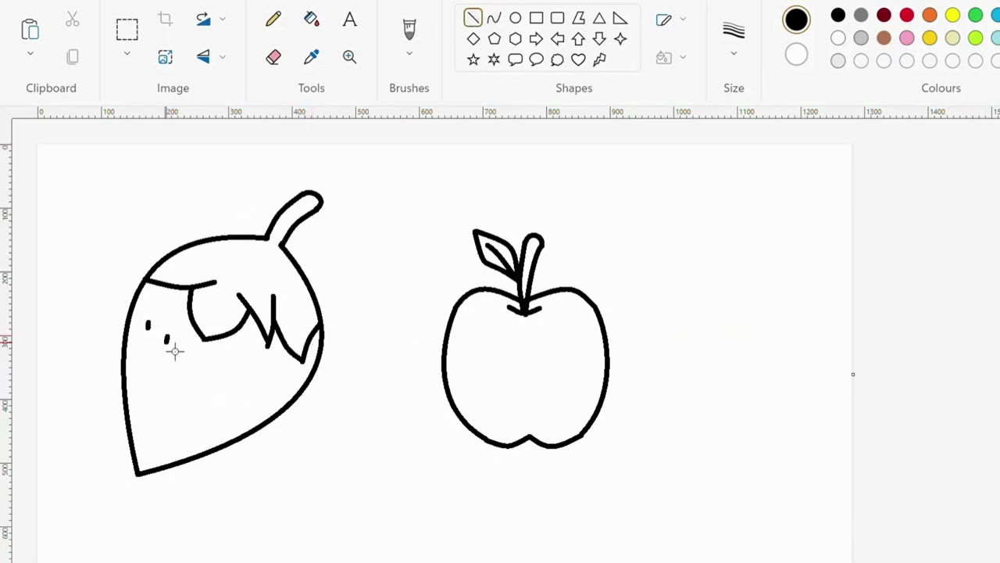
drag(218, 364, 196, 364)
drag(171, 303, 175, 310)
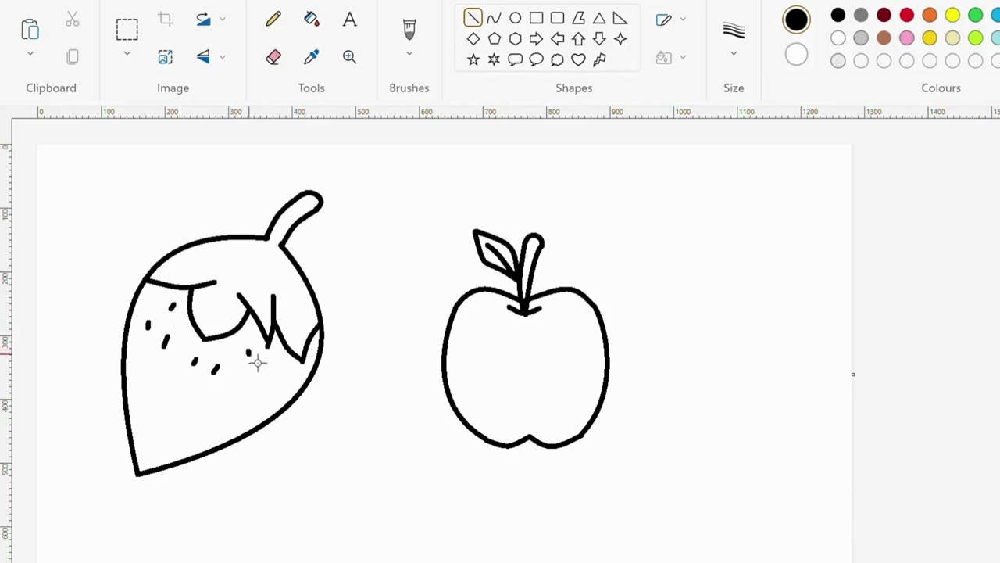
drag(285, 361, 182, 395)
drag(166, 373, 141, 390)
drag(150, 418, 146, 424)
click(150, 456)
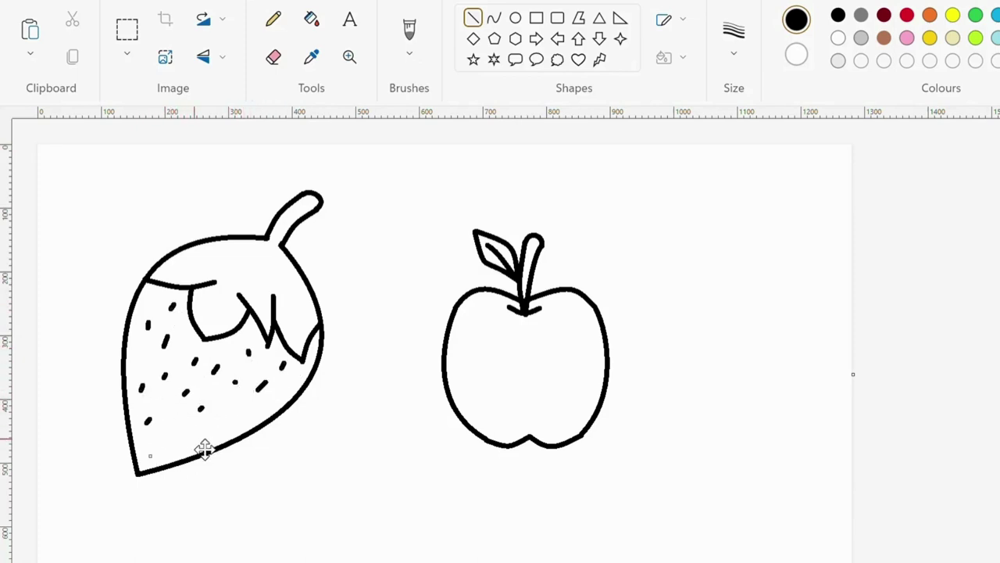
drag(149, 412, 148, 425)
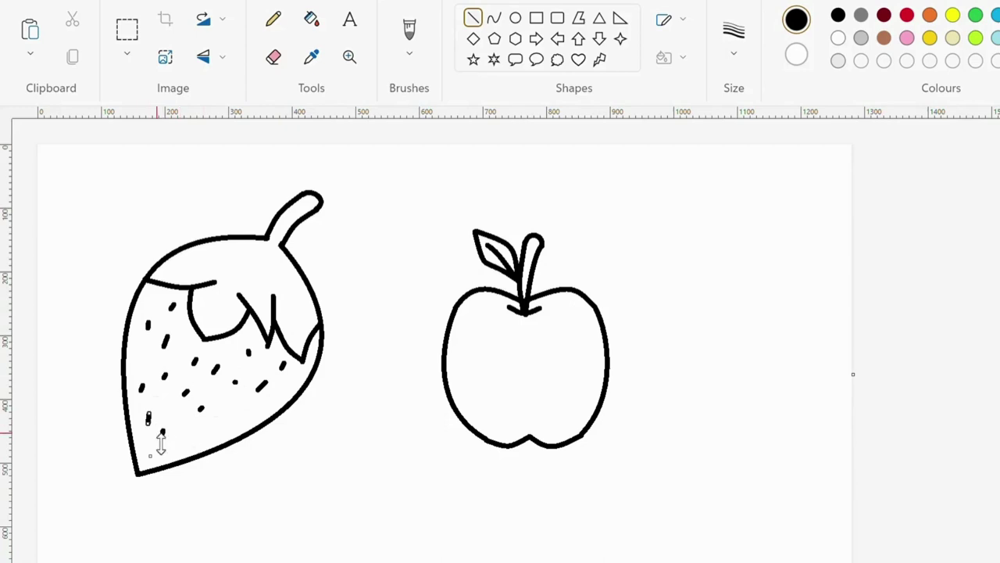
drag(213, 432, 152, 458)
drag(229, 415, 224, 421)
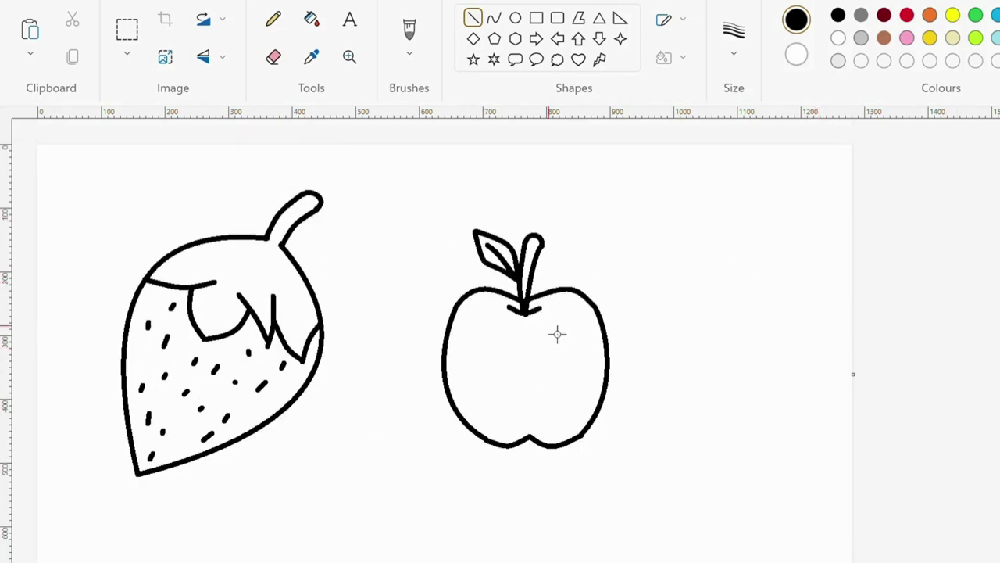
Fill the strawberry's body and the apple with red.
click(311, 19)
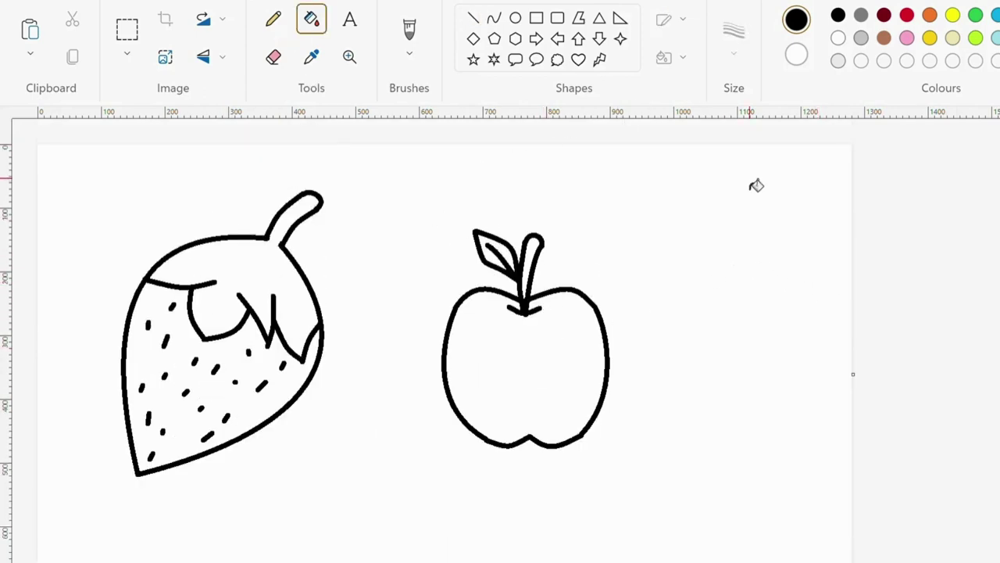
click(907, 17)
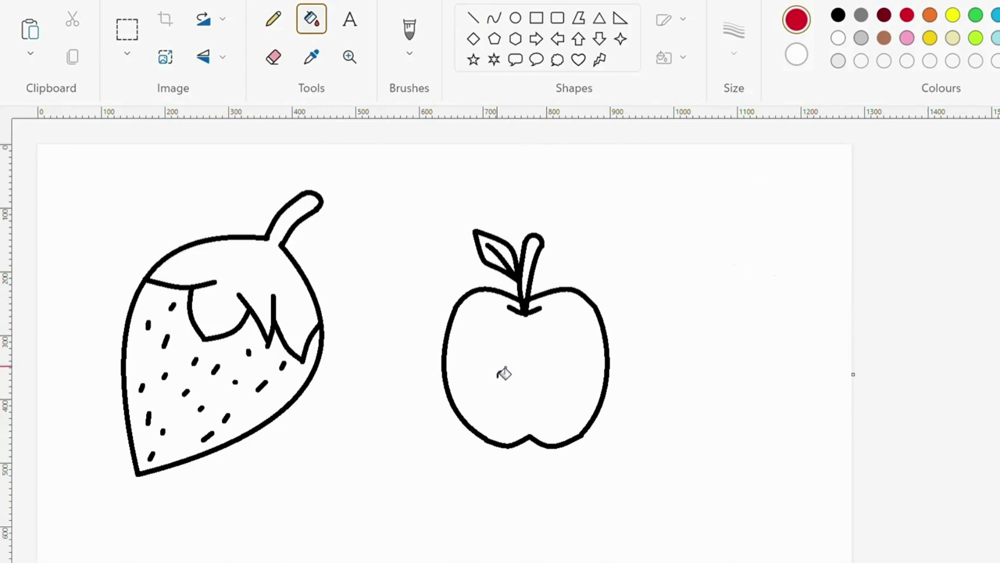
click(236, 366)
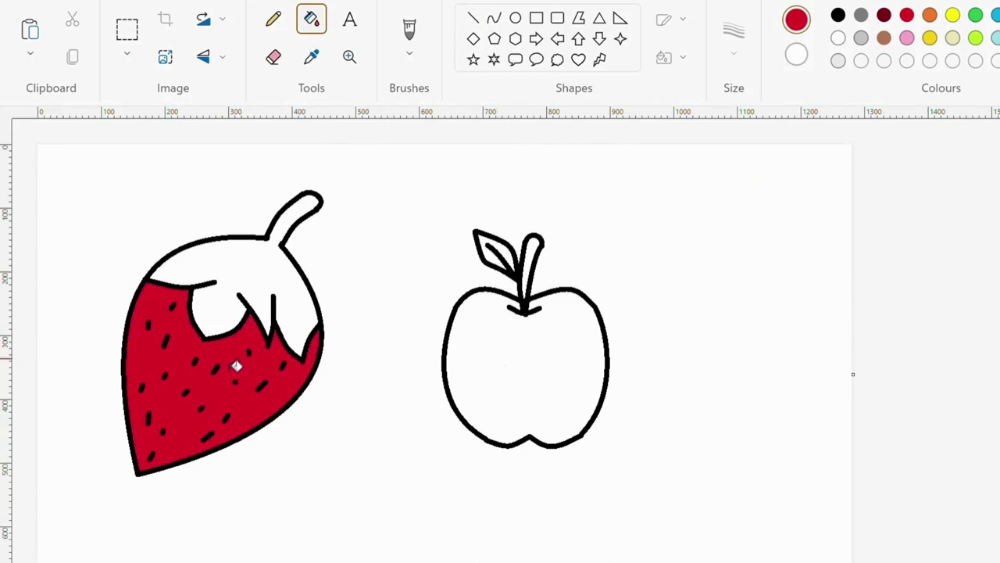
click(573, 386)
Try a dark red fill on the apple and return it to red.
click(884, 15)
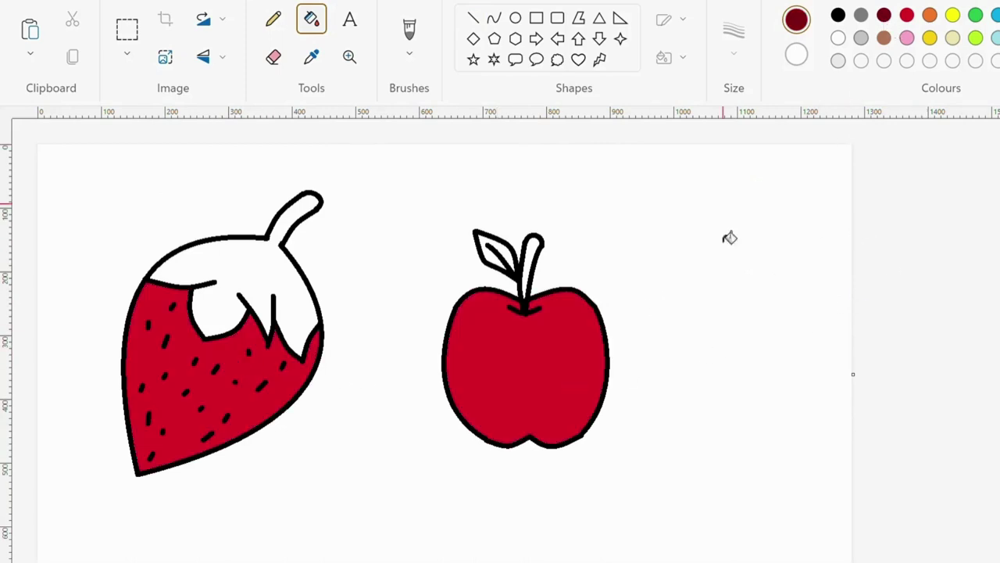
click(521, 396)
click(907, 18)
click(559, 356)
Fill the apple's stem with brown, and its leaf and the strawberry's cap and stem with green.
click(884, 38)
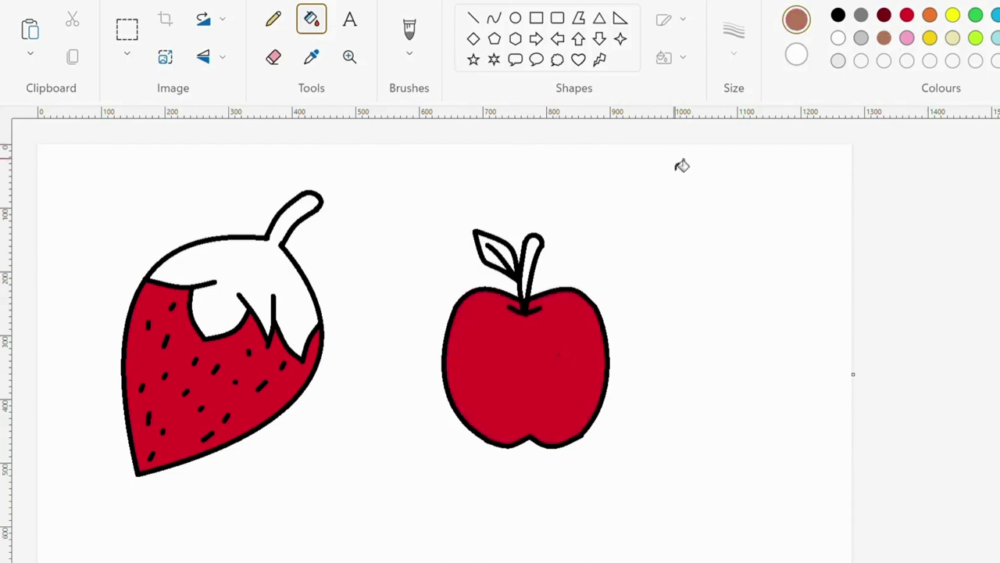
click(539, 251)
click(976, 16)
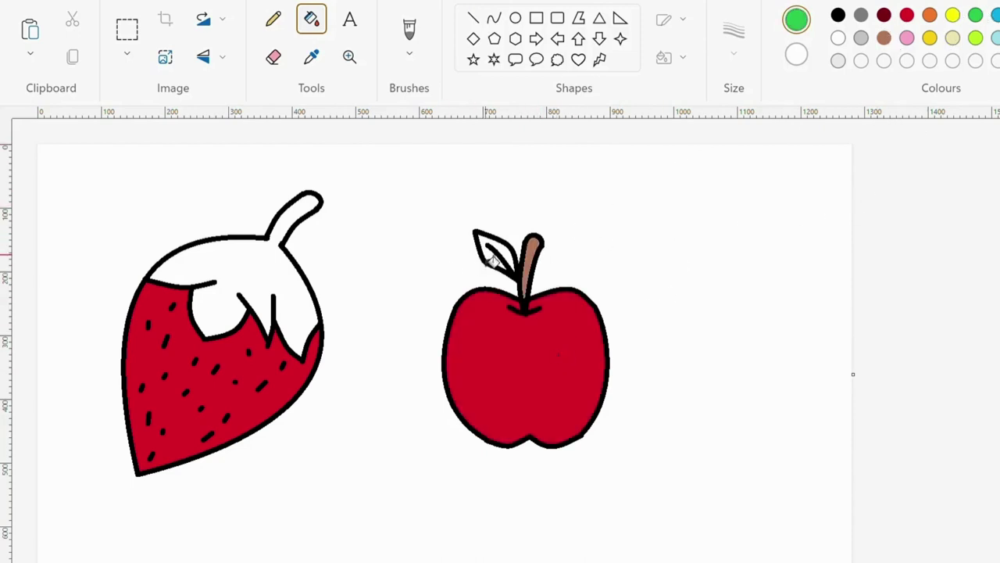
click(487, 256)
click(258, 279)
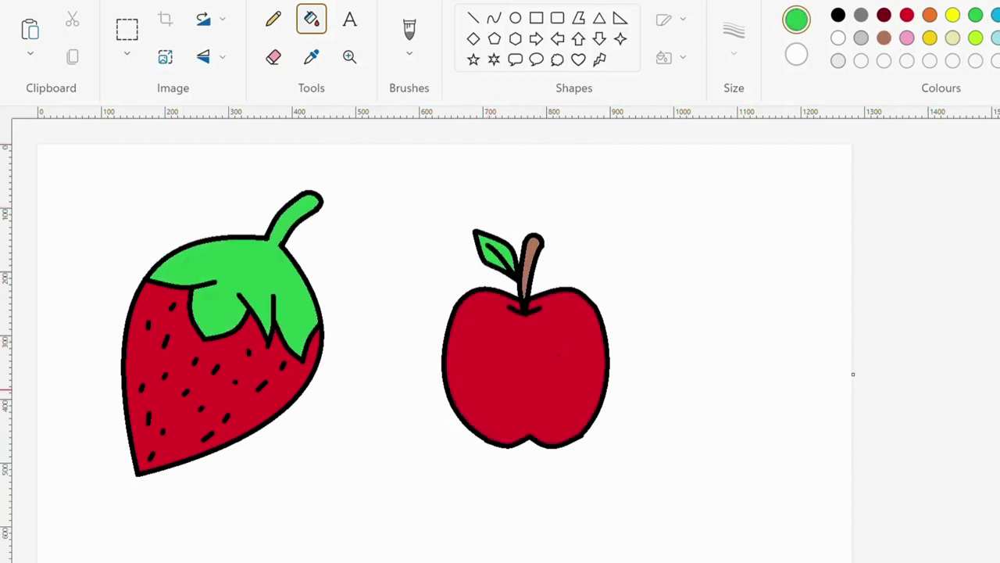